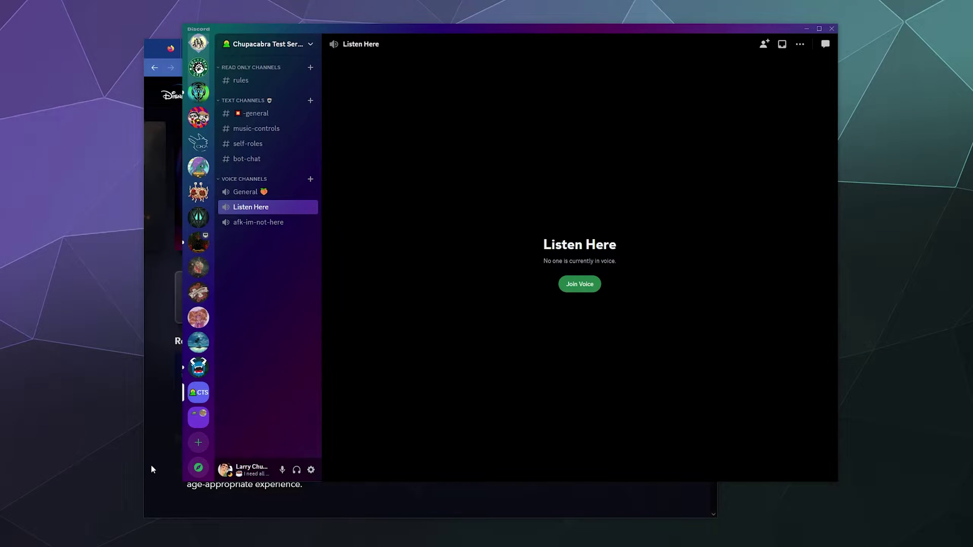
Step: Bring up the Disney+ home page in Firefox and close the 'Sharing Disney+ with family?' banner
left_click(151, 466)
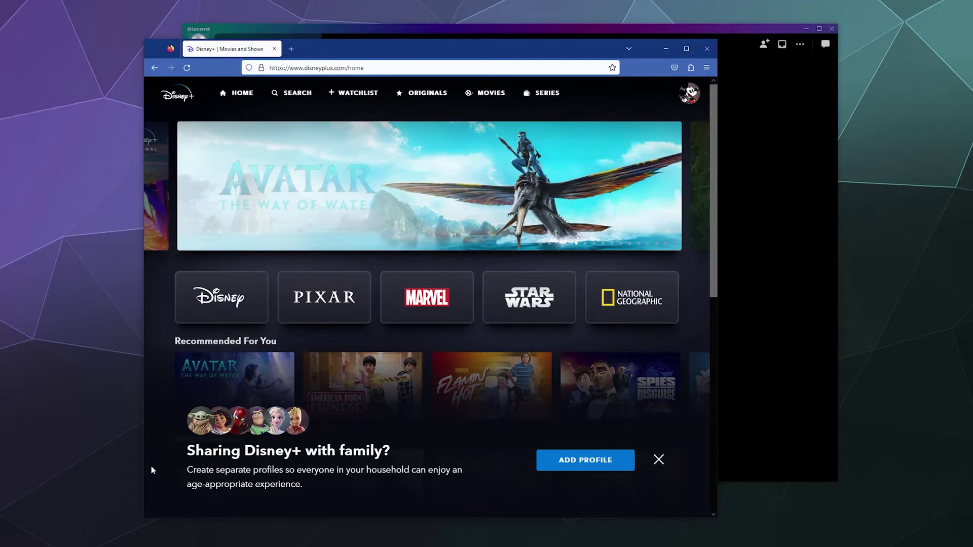
left_click(670, 464)
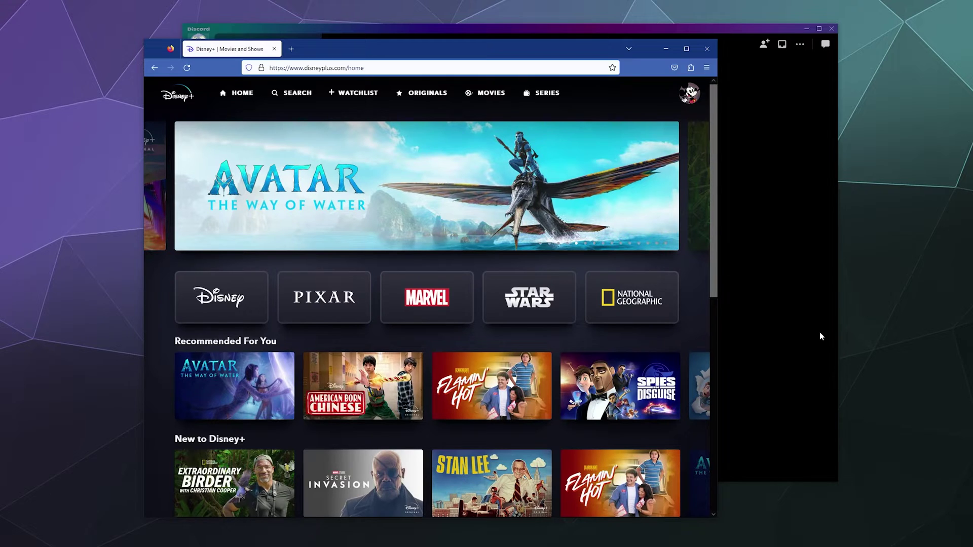
Step: Switch back to Discord's Listen Here channel and go to User Settings > Registered Games
left_click(820, 333)
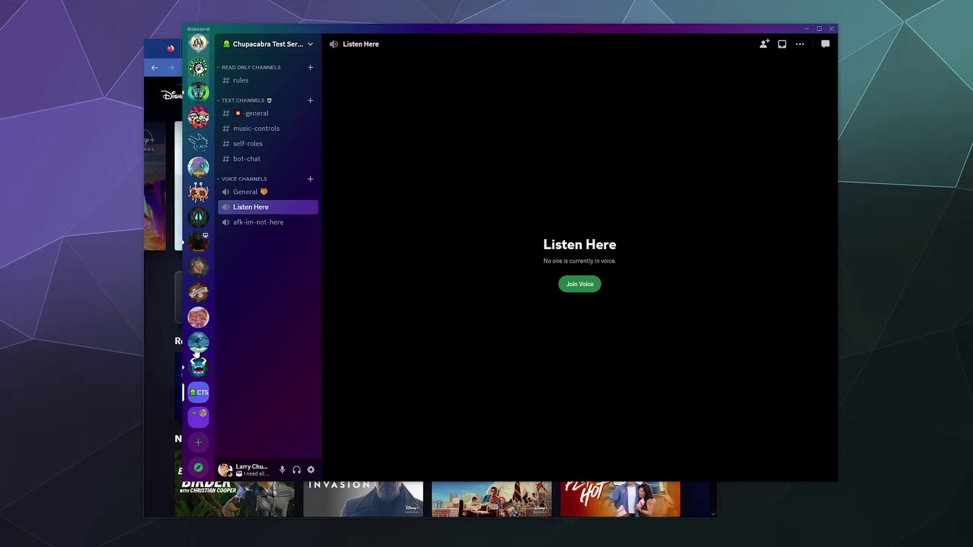
left_click(156, 336)
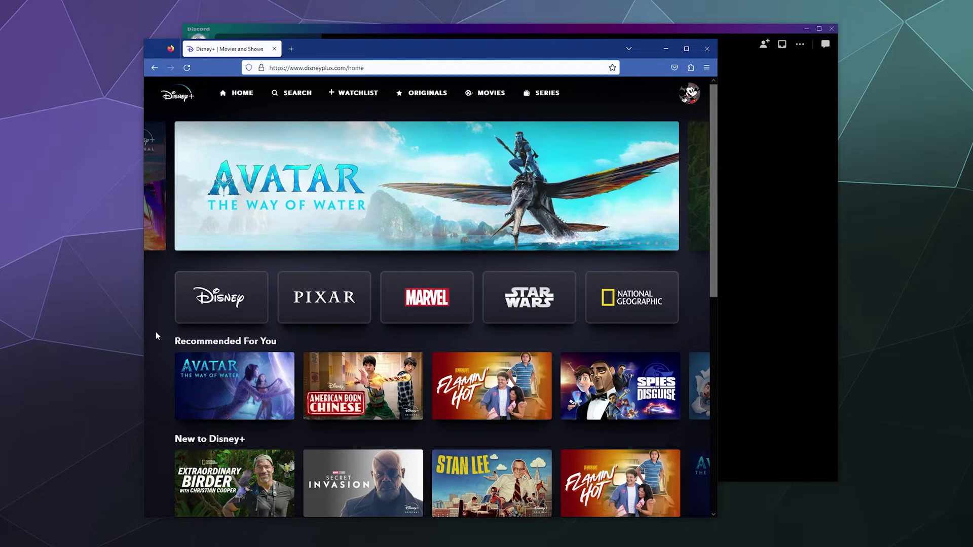
left_click(837, 267)
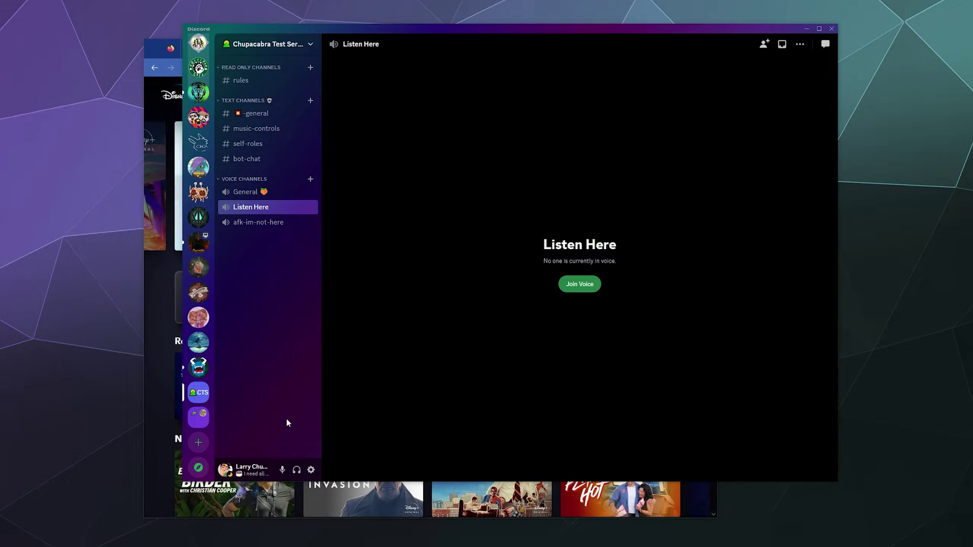
left_click(313, 471)
scroll(314, 315, "down", 5)
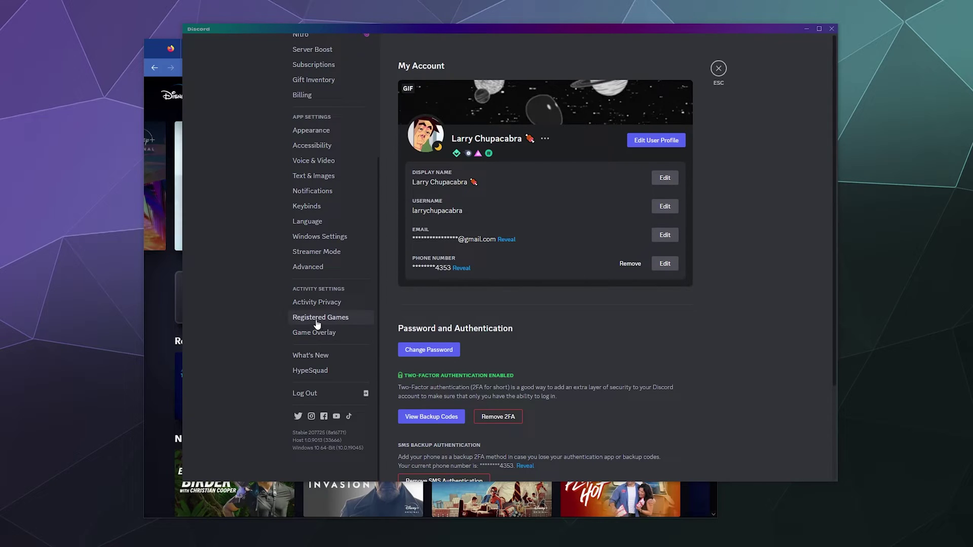
left_click(317, 319)
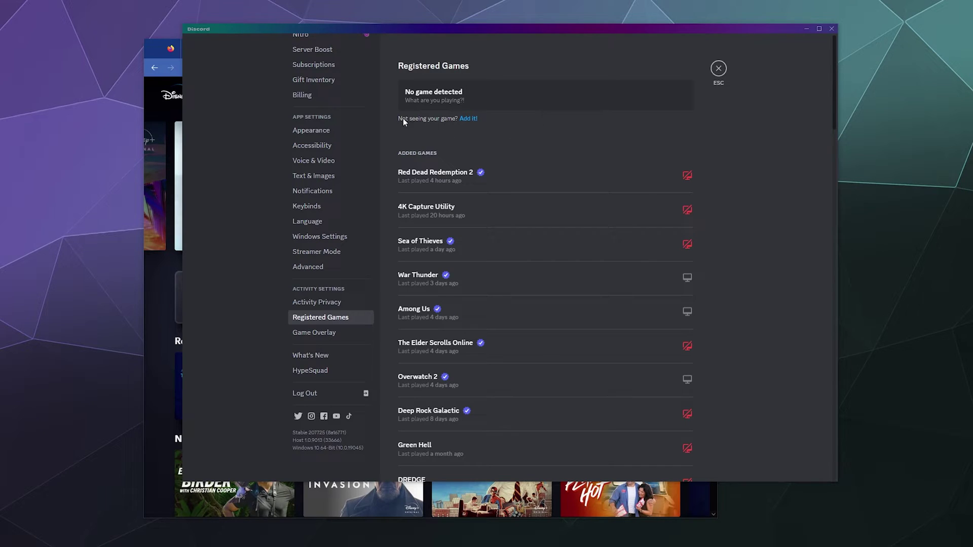
Step: Add the Disney+ Firefox window as a registered game via 'Add it!', then close settings
left_click(468, 120)
type("Fire")
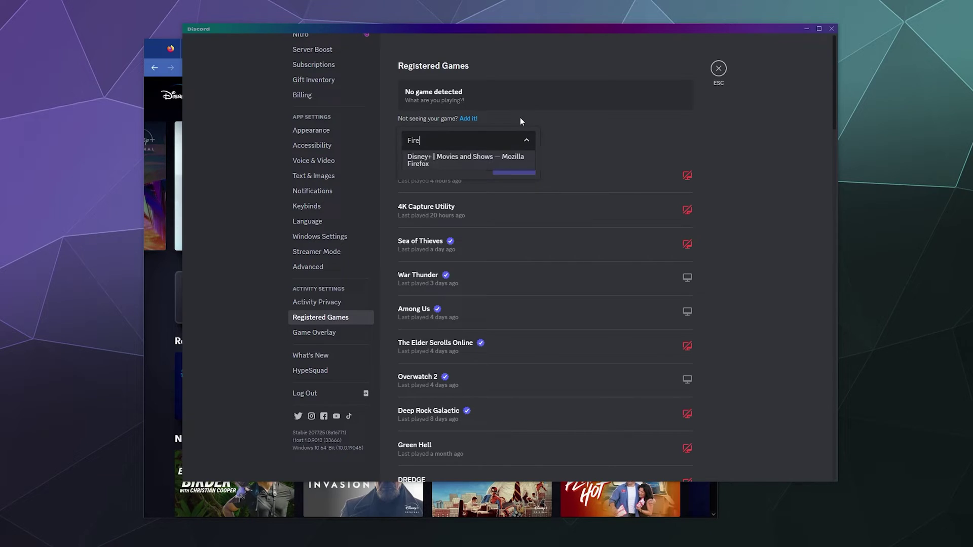
key("BackSpace")
key("BackSpace")
key("BackSpace")
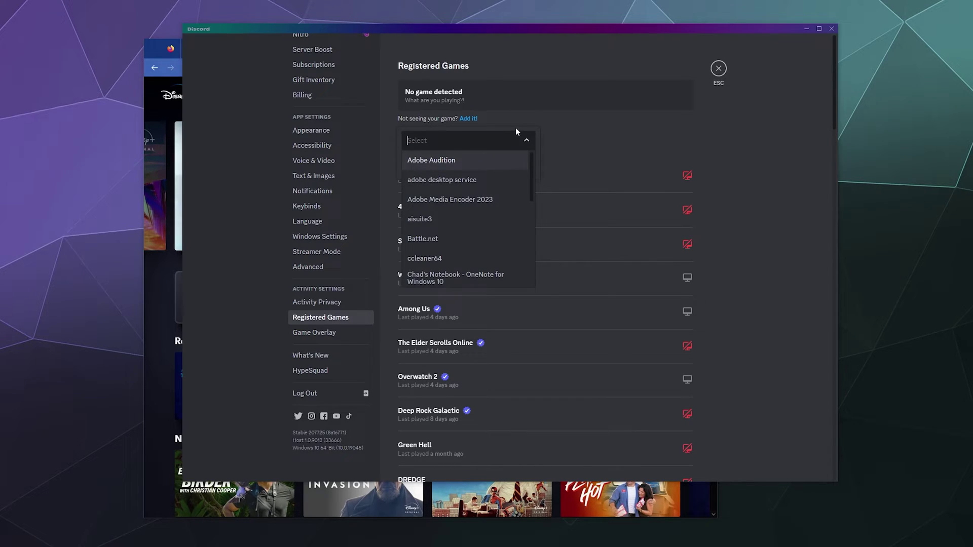
type("Fire")
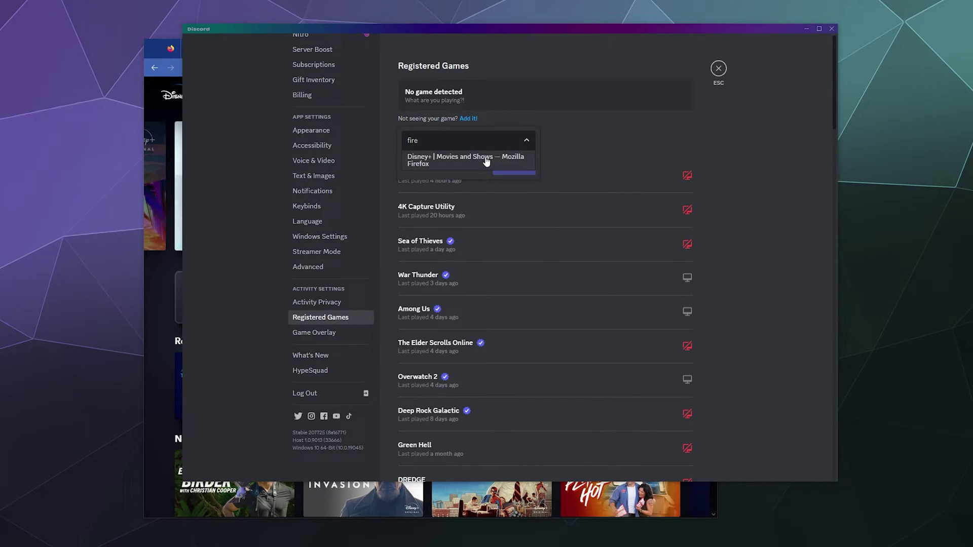
left_click(487, 158)
left_click(514, 166)
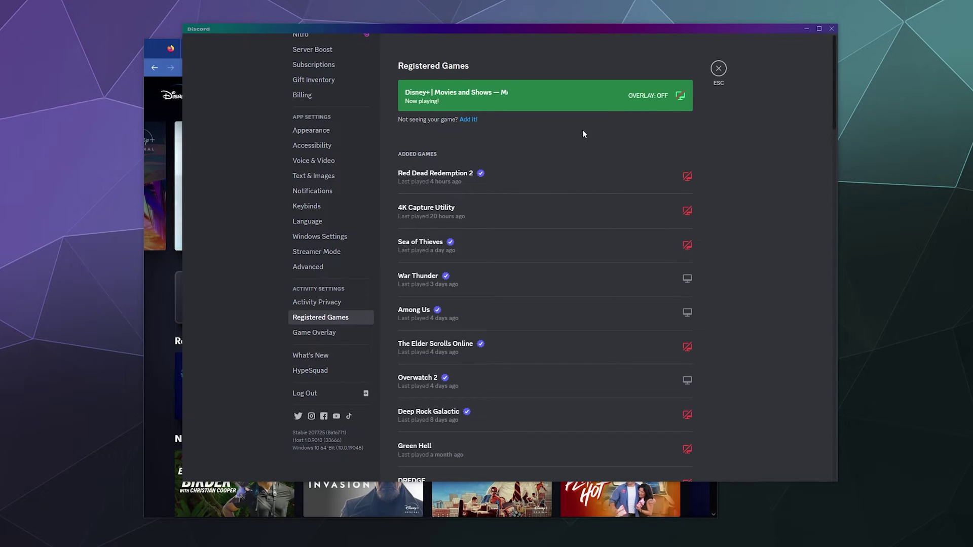
left_click(718, 71)
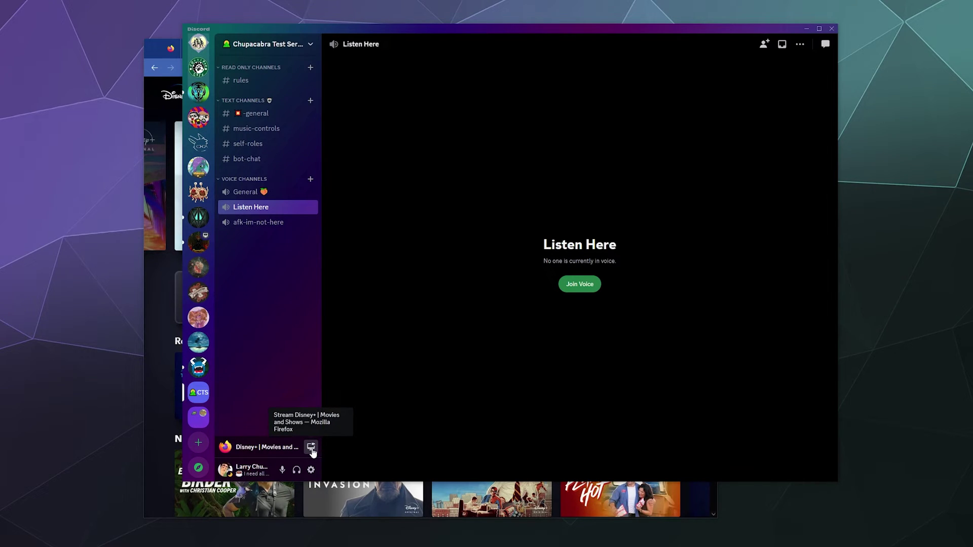
Step: Connect to the Listen Here voice channel
left_click(238, 207)
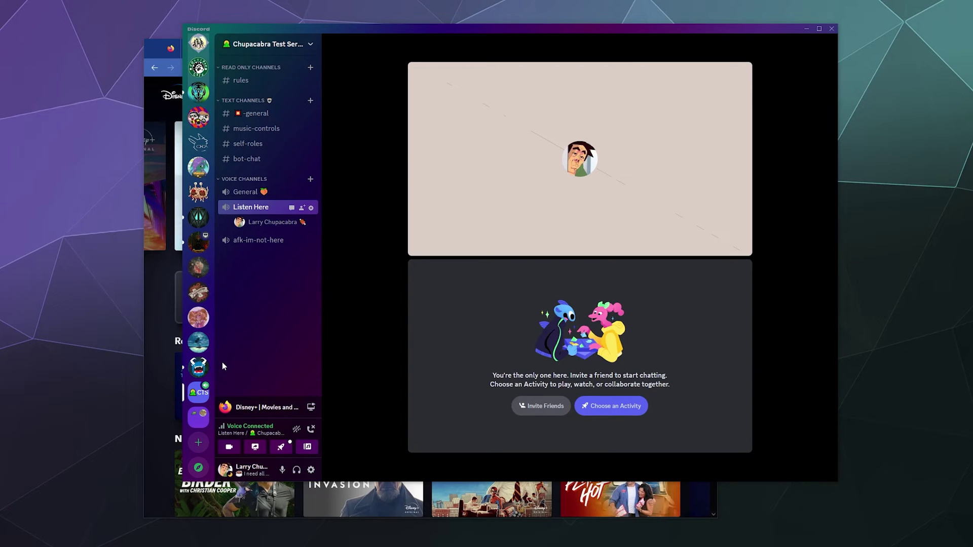
Step: Stream the Disney+ Firefox window live into Listen Here at 1440p, 60 fps
left_click(311, 409)
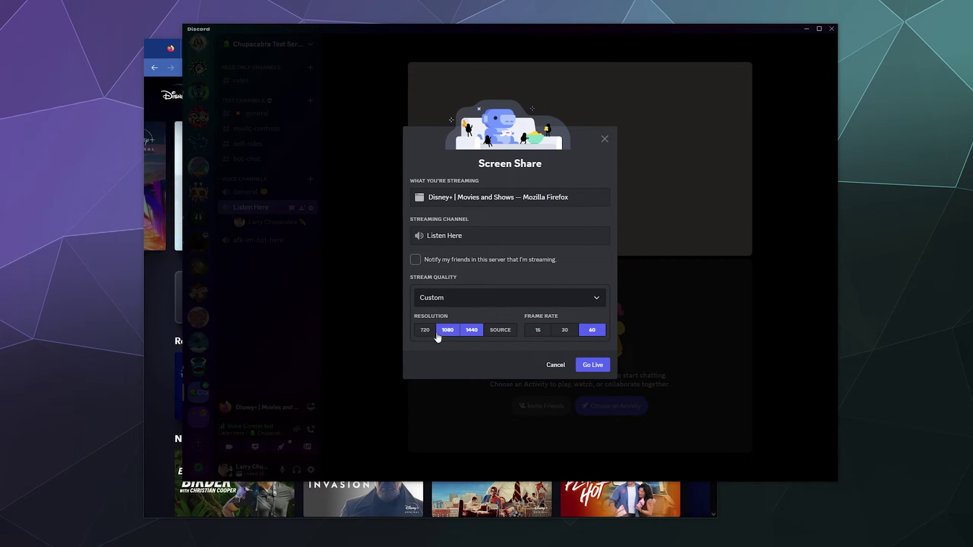
left_click(593, 364)
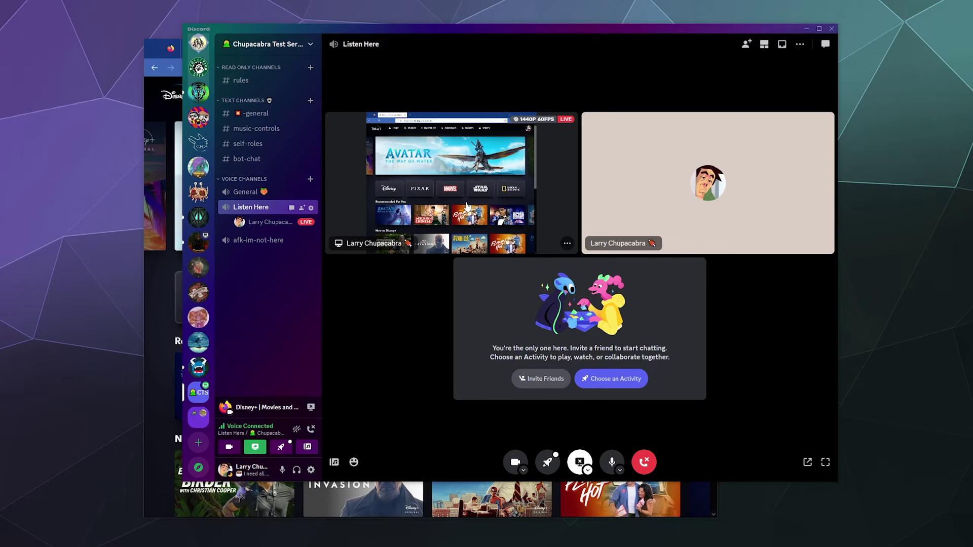
Step: In Disney+, scroll to the Animated Movies row and start Encanto
left_click(151, 375)
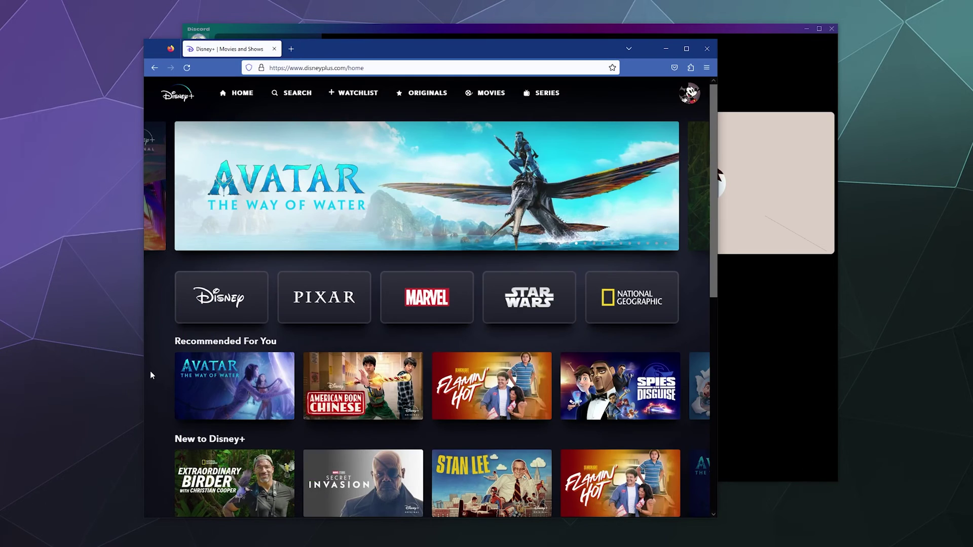
scroll(154, 393, "down", 5)
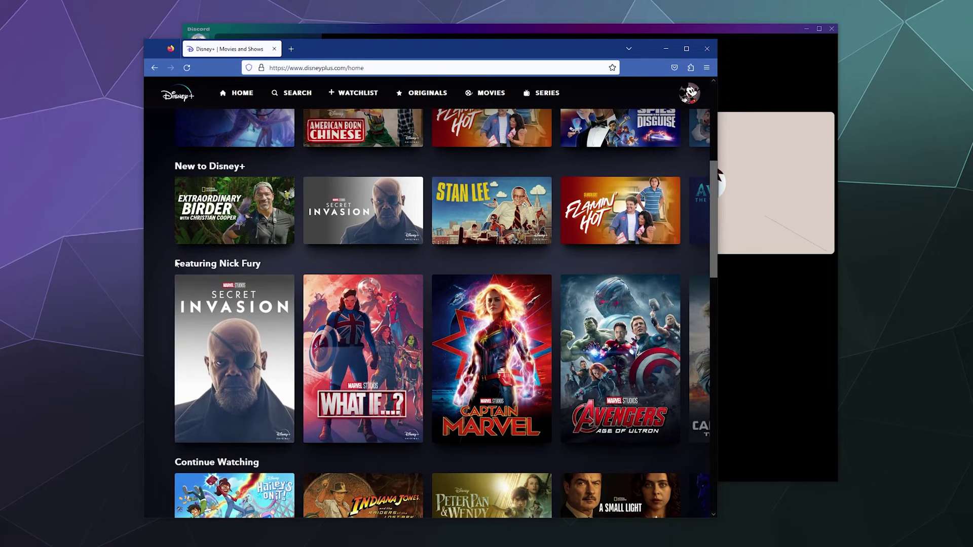
scroll(165, 296, "down", 5)
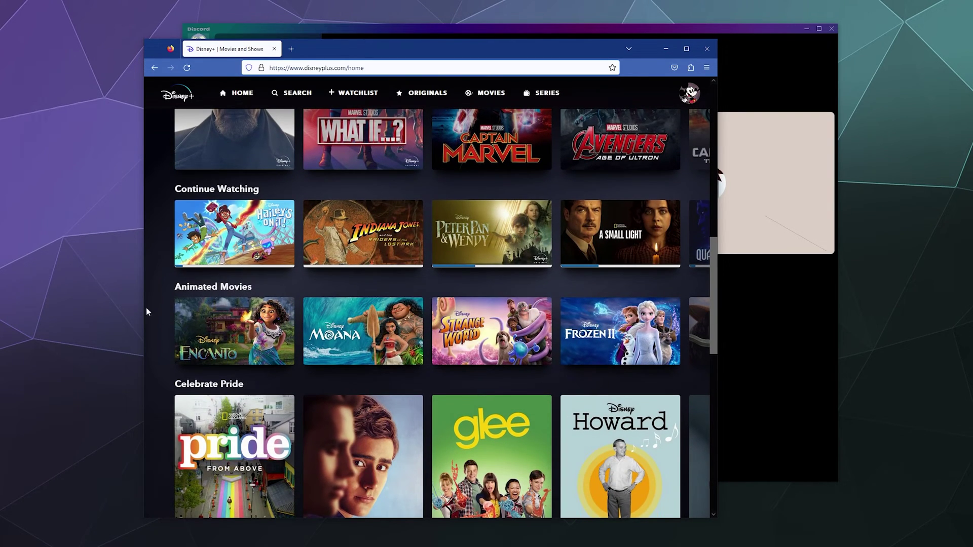
left_click(226, 330)
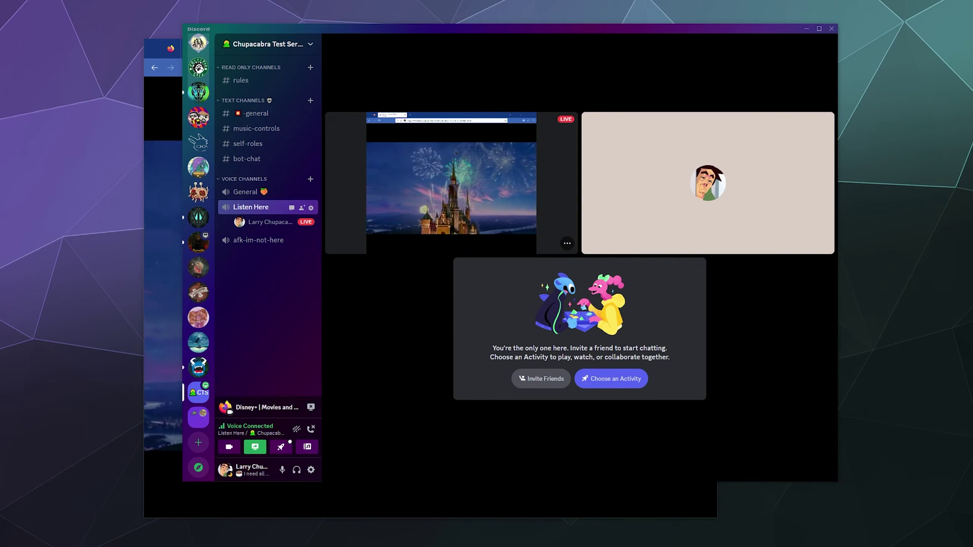
Step: Return to Discord to view Encanto playing in the Listen Here stream preview
left_click(161, 349)
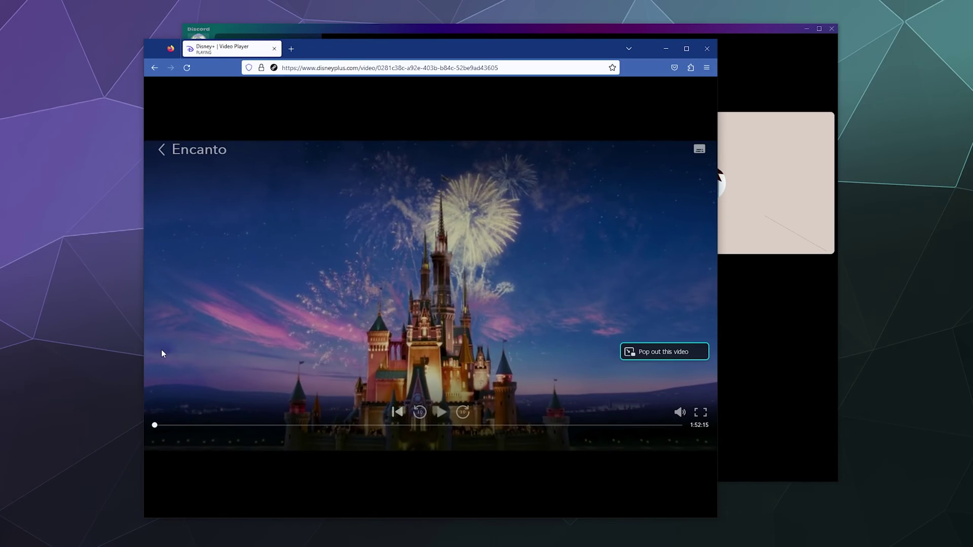
left_click(749, 78)
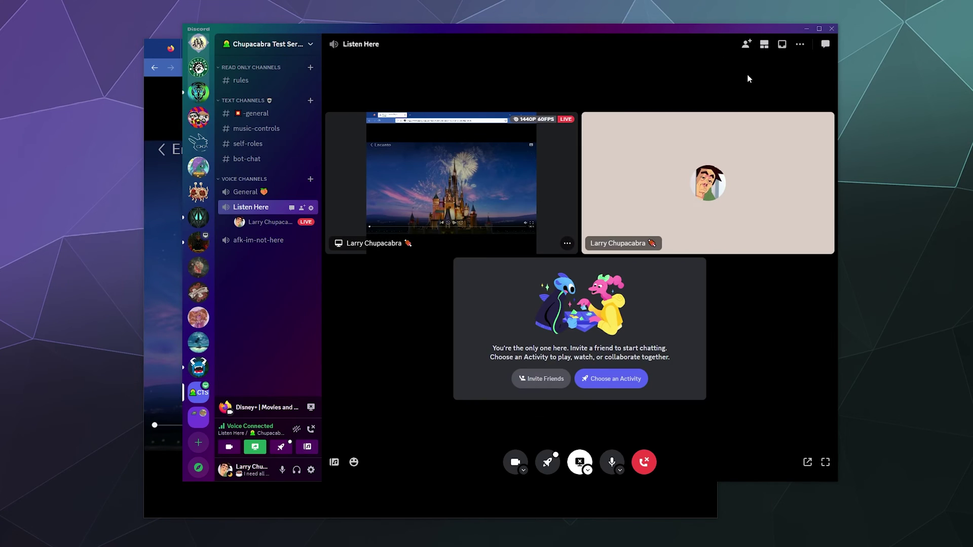